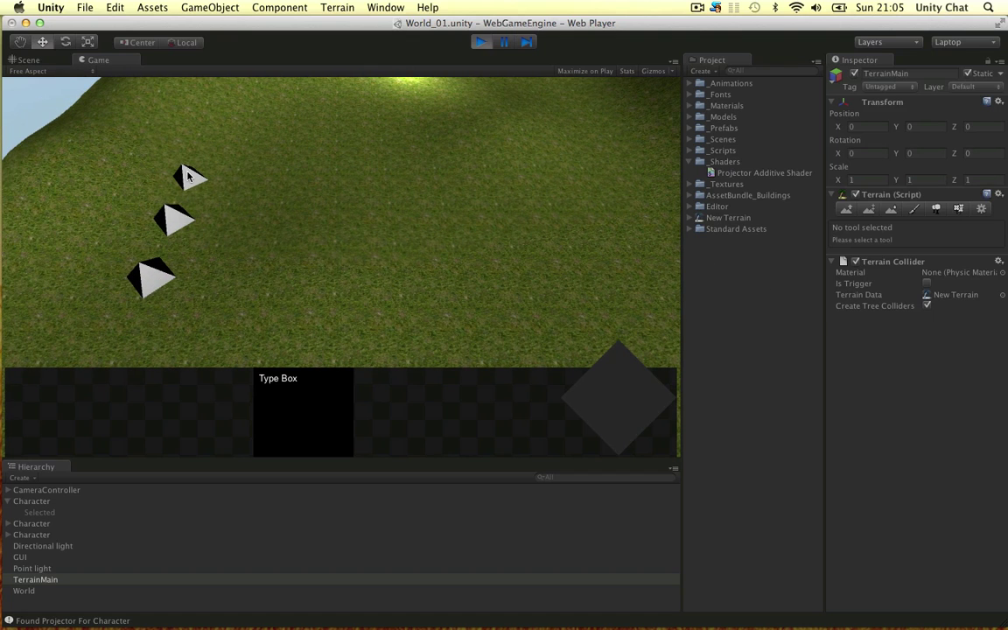
- In the running game, select each unit in turn, then deselect by picking empty ground
click(187, 176)
click(172, 236)
click(142, 263)
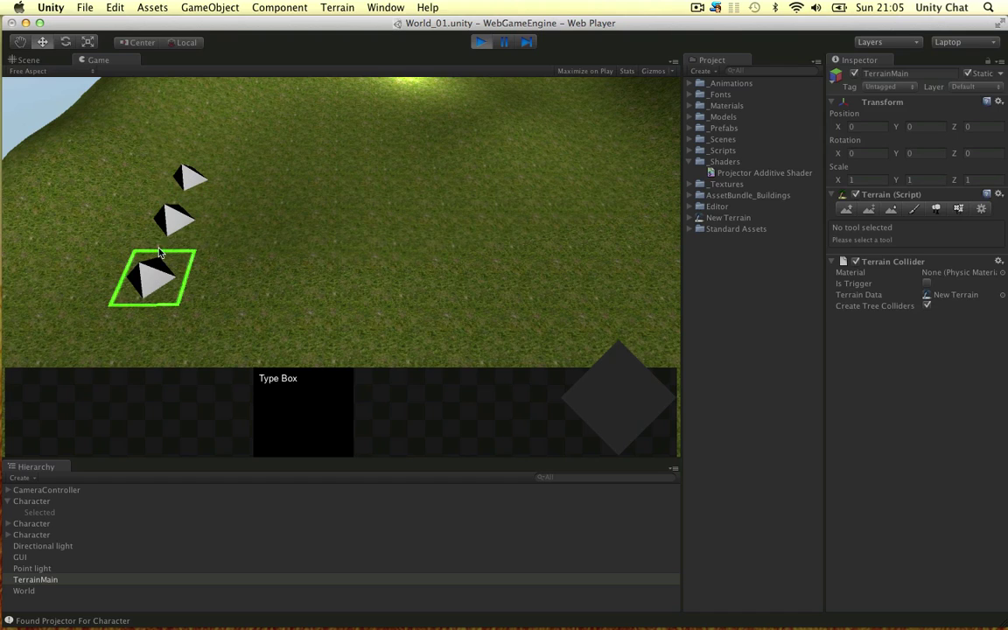
click(165, 171)
click(155, 206)
click(179, 271)
click(313, 224)
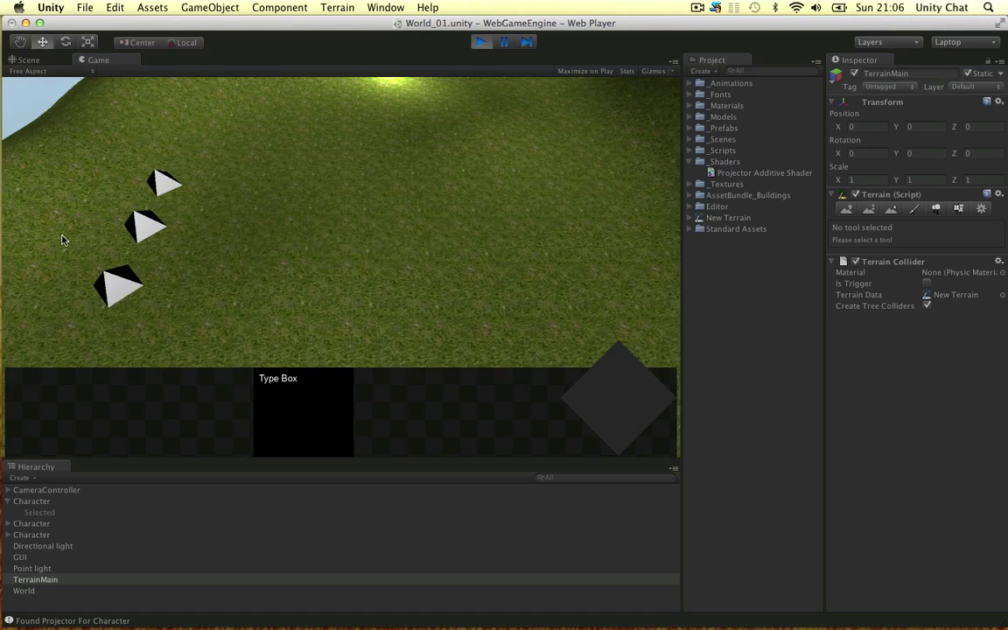
- Stop the game and select Character's 'Selected' child to show its Projector in the Inspector
click(479, 44)
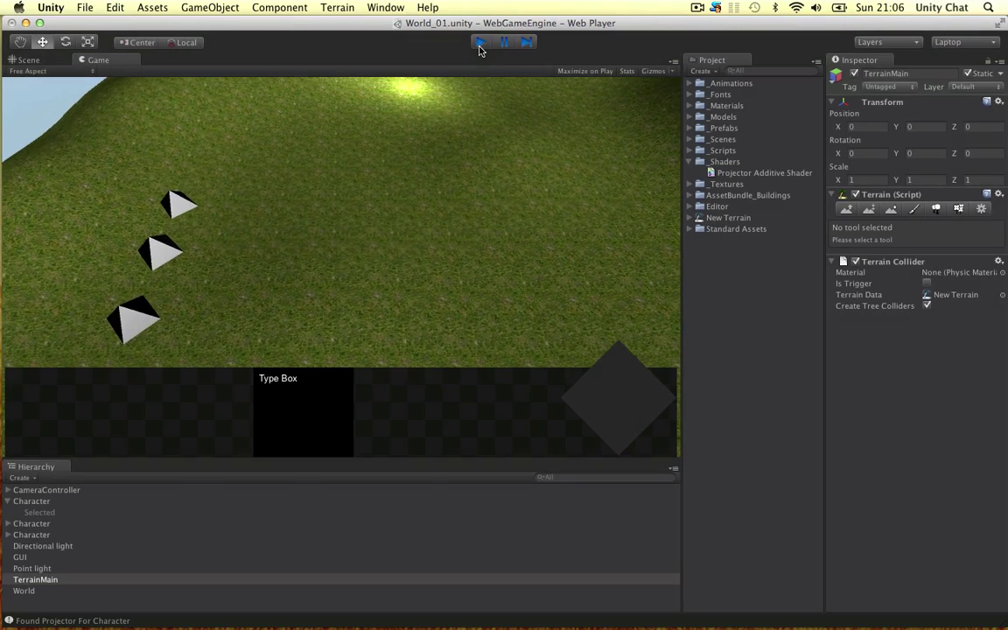
click(302, 217)
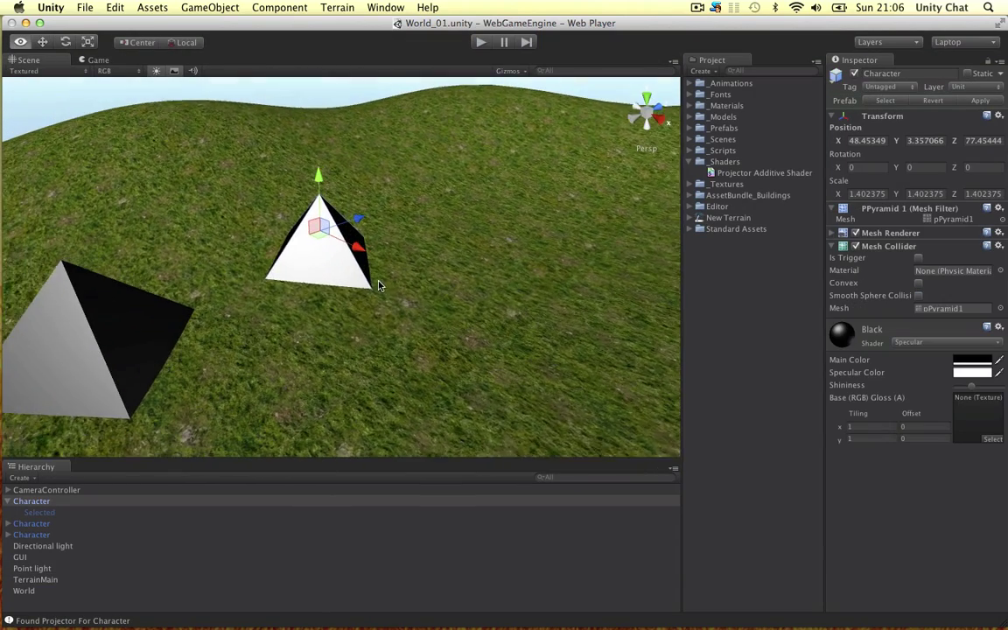
key(s)
right_drag(378, 284, 377, 220)
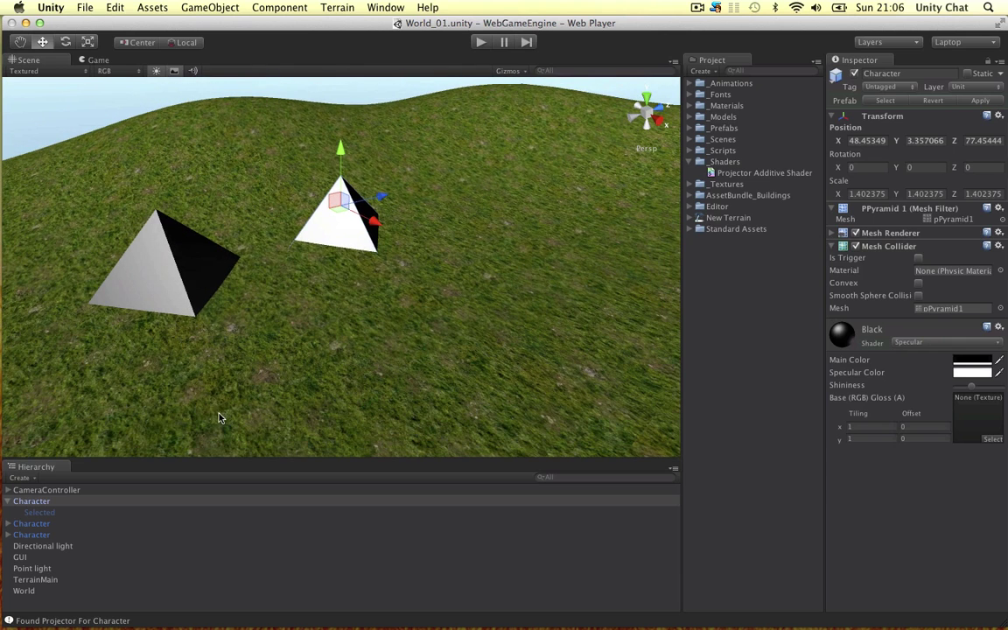
click(49, 514)
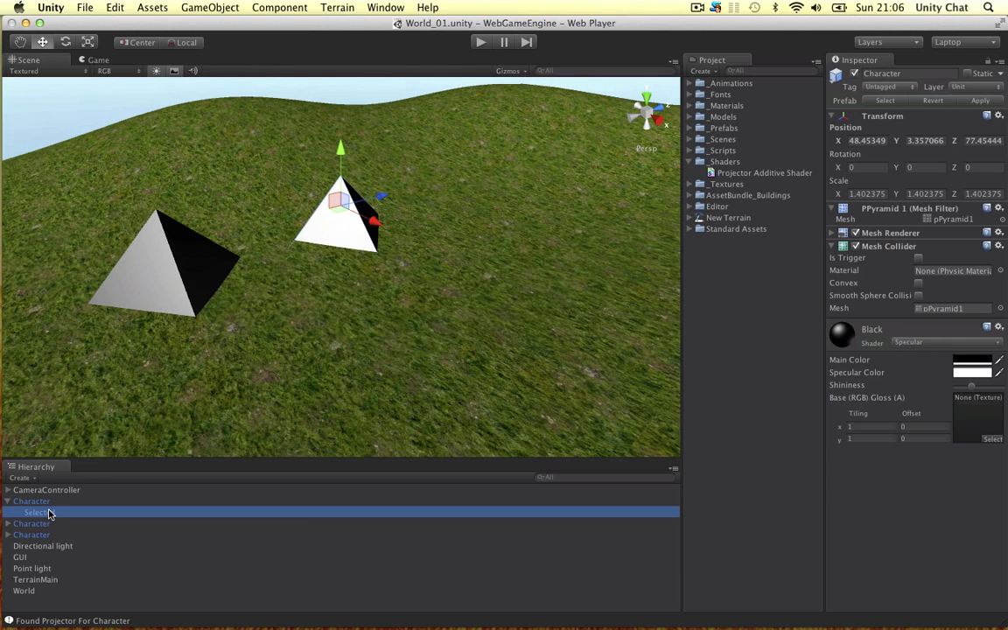
click(47, 503)
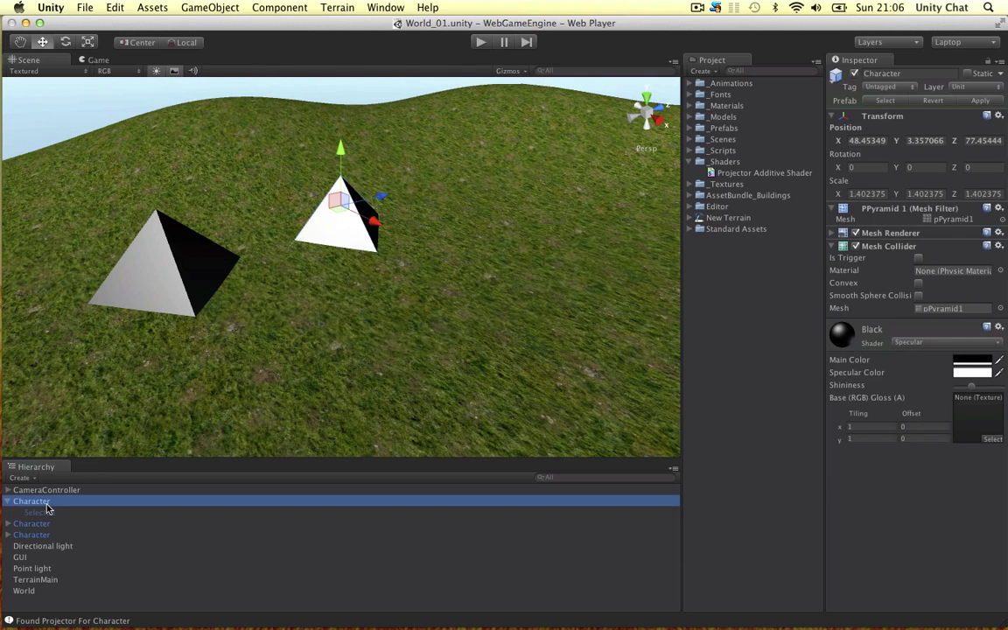
click(39, 513)
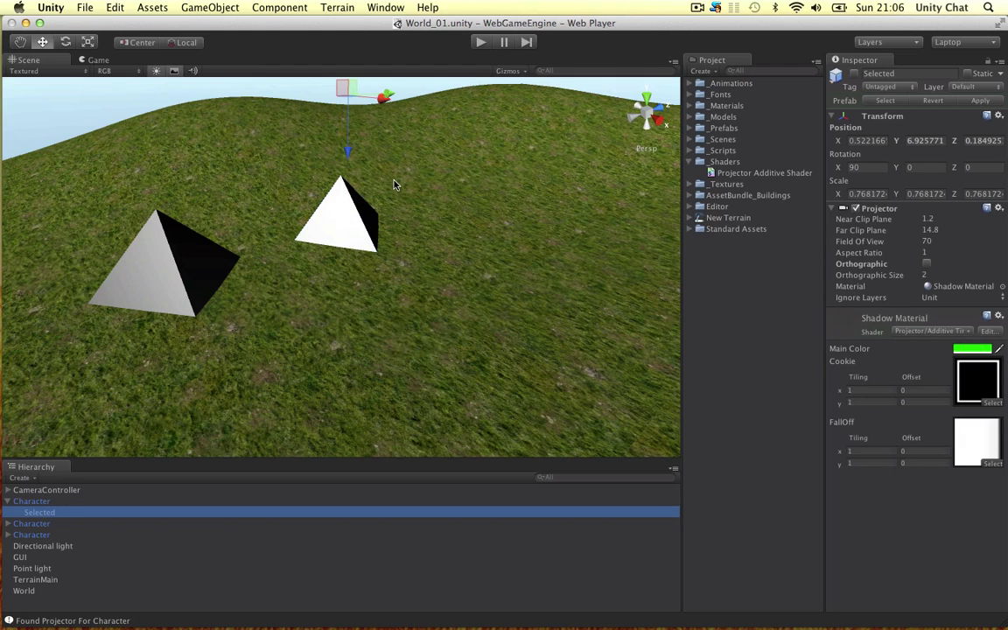
alt+drag(394, 185, 579, 236)
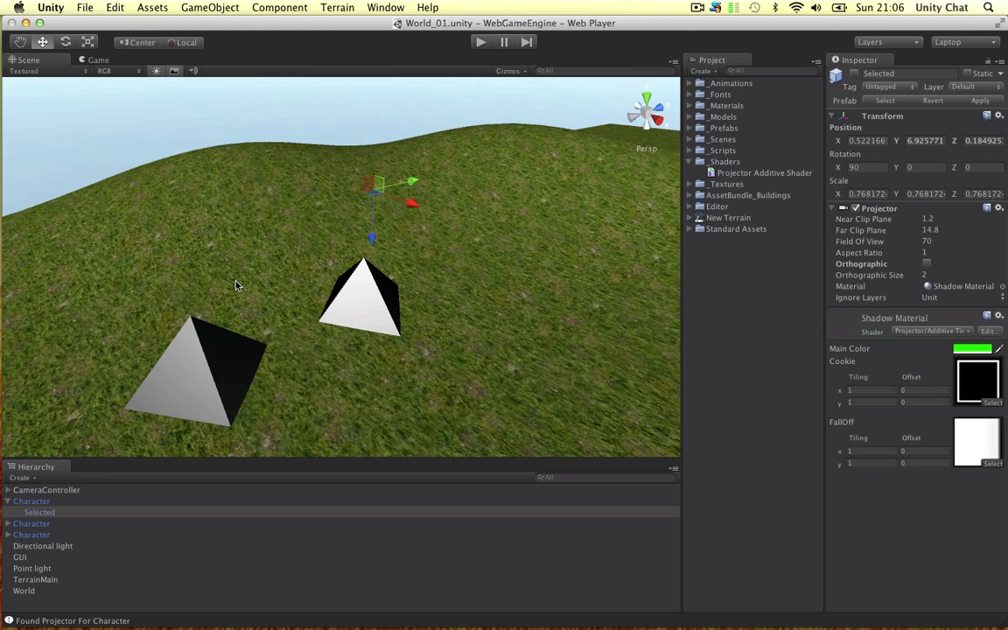
- Activate the 'Selected' projector so its green square appears around the pyramid
click(279, 7)
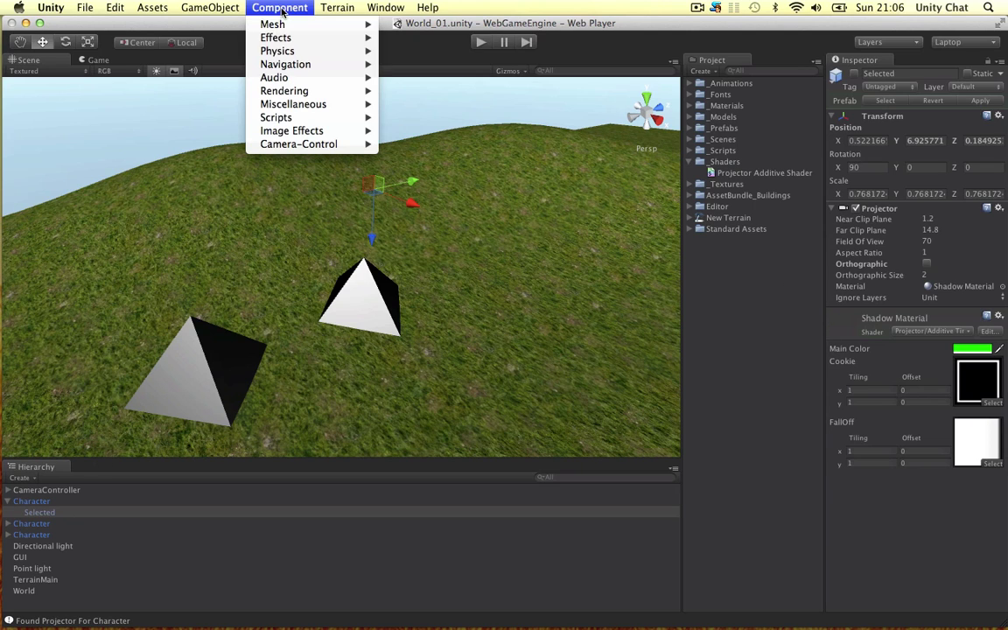
mouse_move(279, 38)
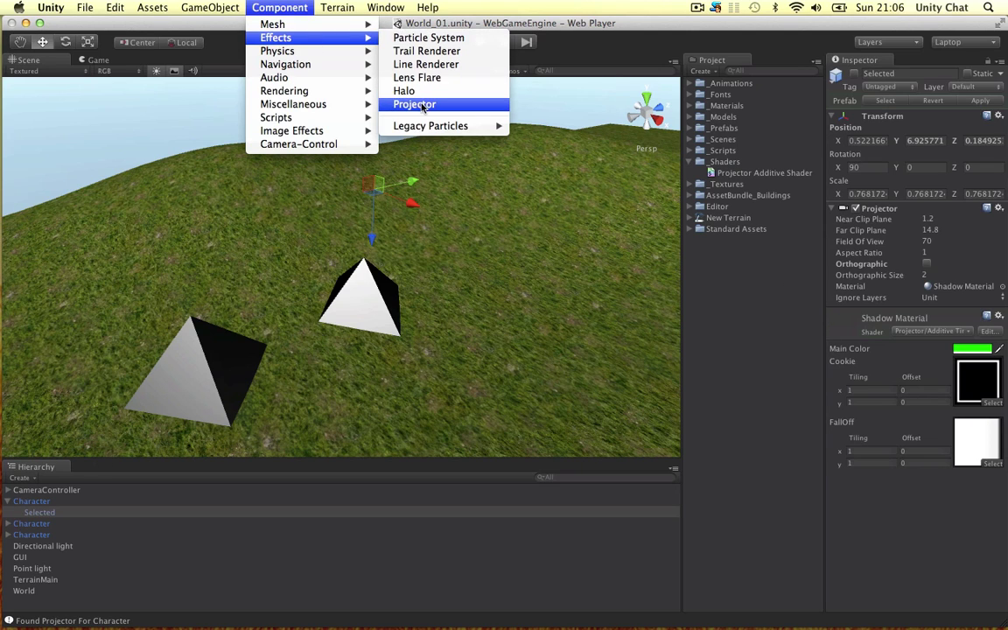
click(662, 279)
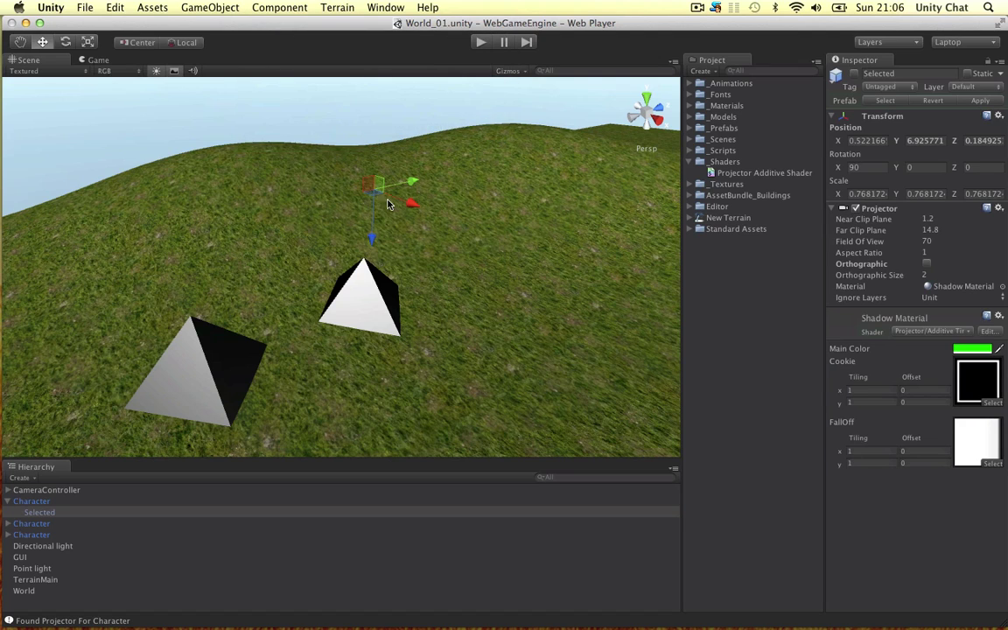
alt+drag(355, 184, 161, 395)
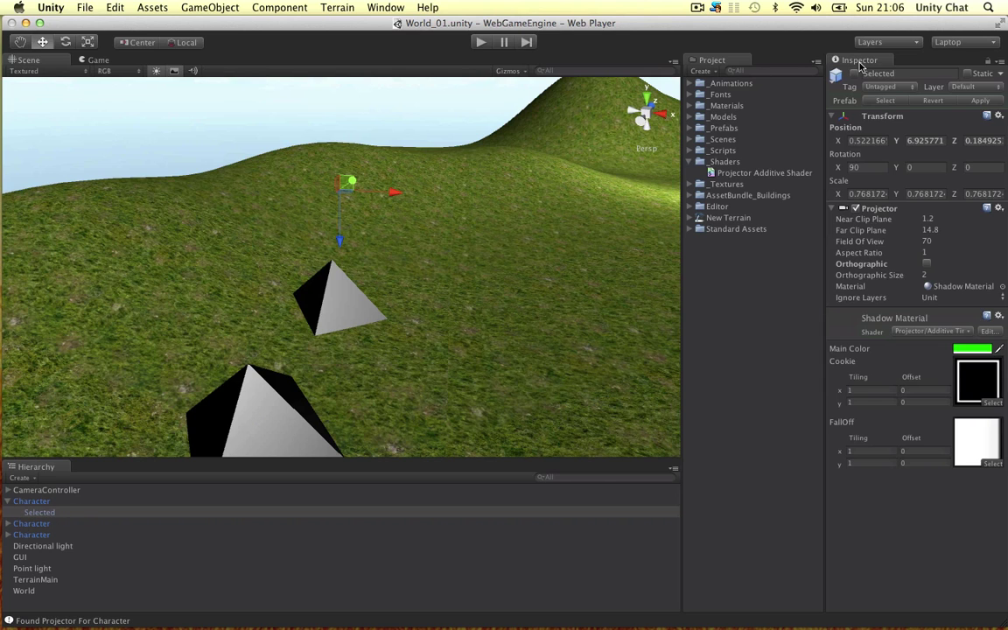
click(854, 73)
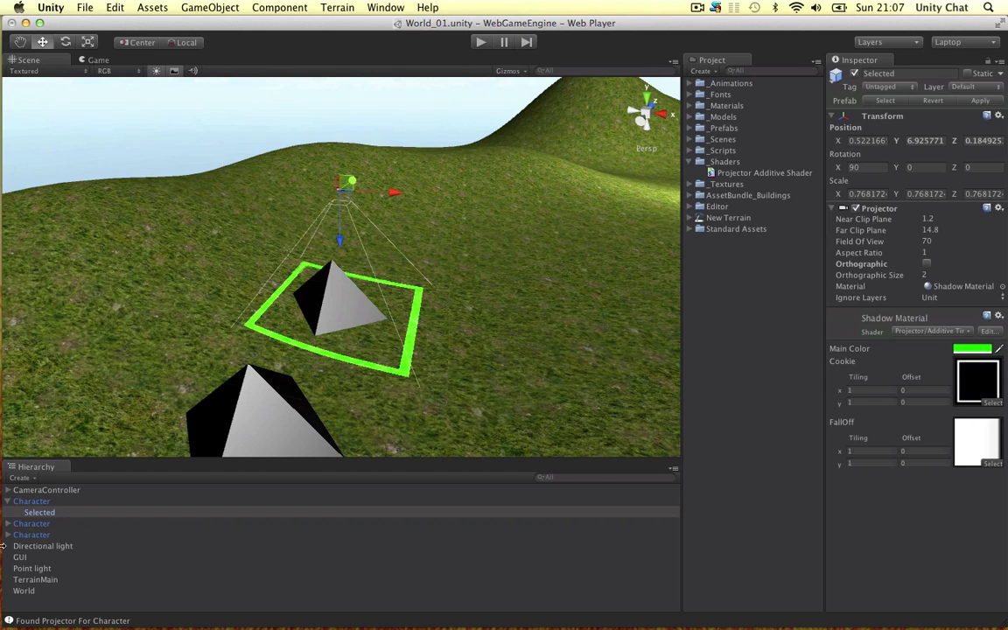
alt+drag(528, 331, 518, 244)
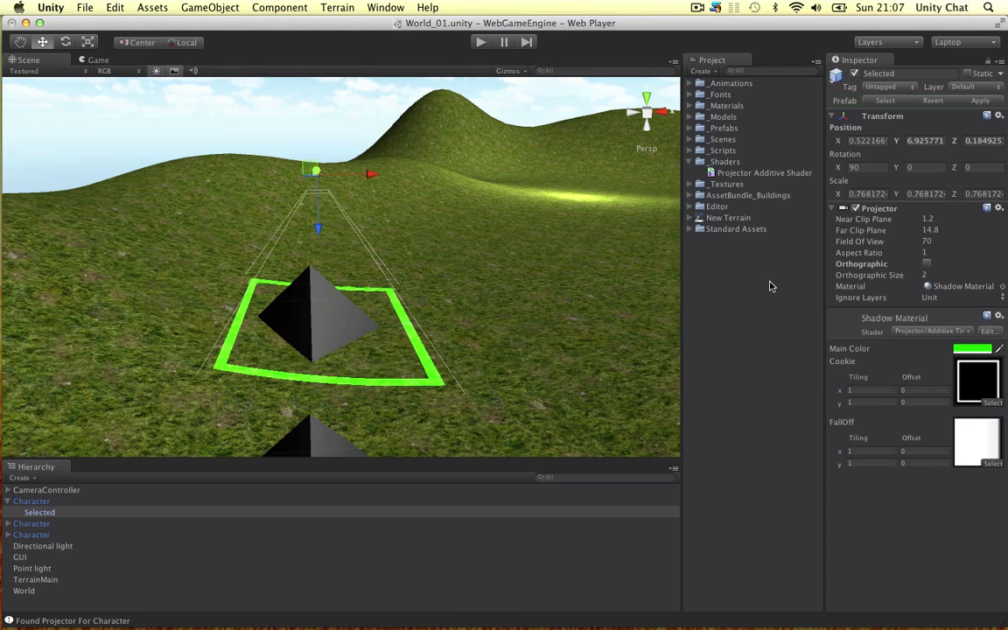
- Shorten the projector's Far Clip Plane to 13.71, then toggle Orthographic on and back off
drag(837, 230, 901, 282)
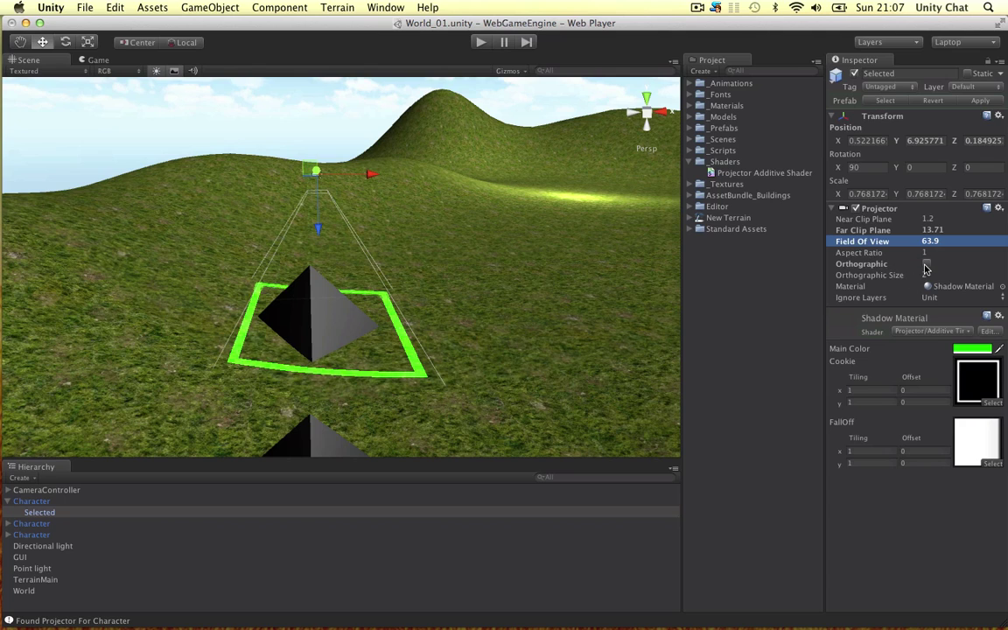
click(926, 265)
click(926, 266)
- Open the Selector material from _Materials and confirm its shader is Projector/Additive Tinted
click(691, 162)
click(691, 106)
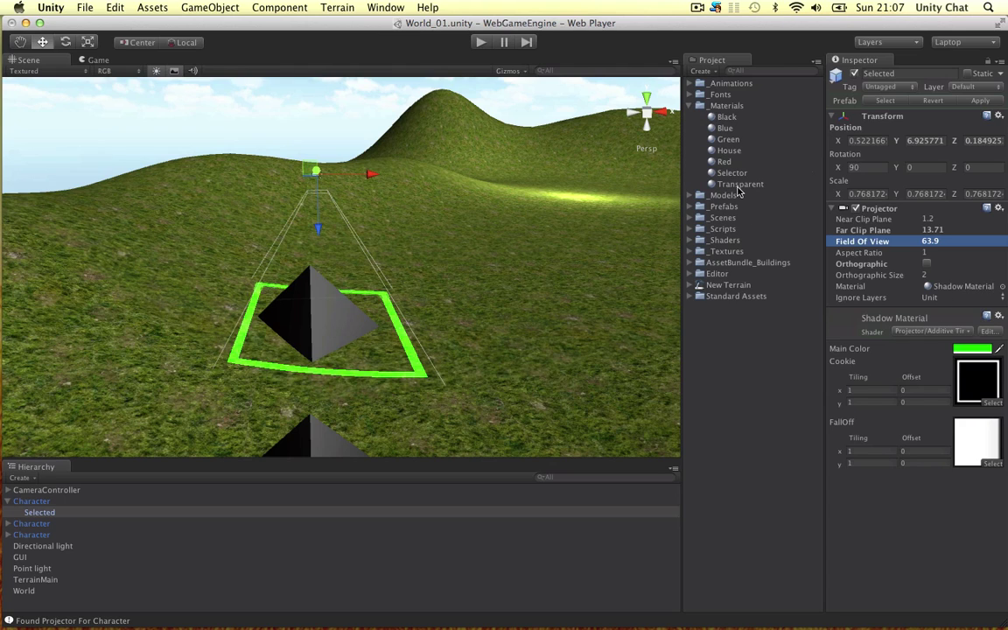
click(732, 172)
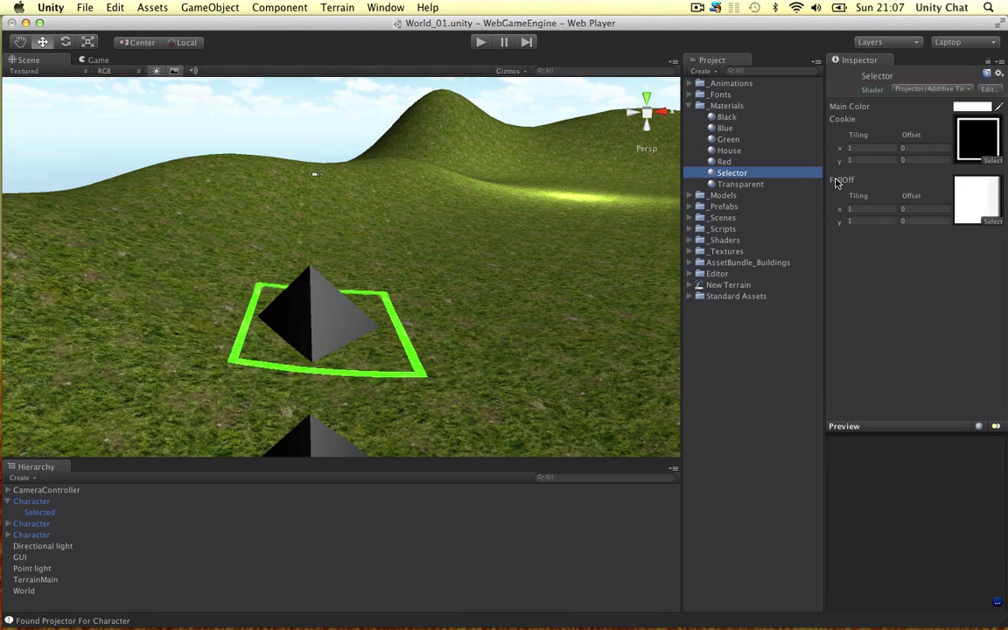
click(926, 89)
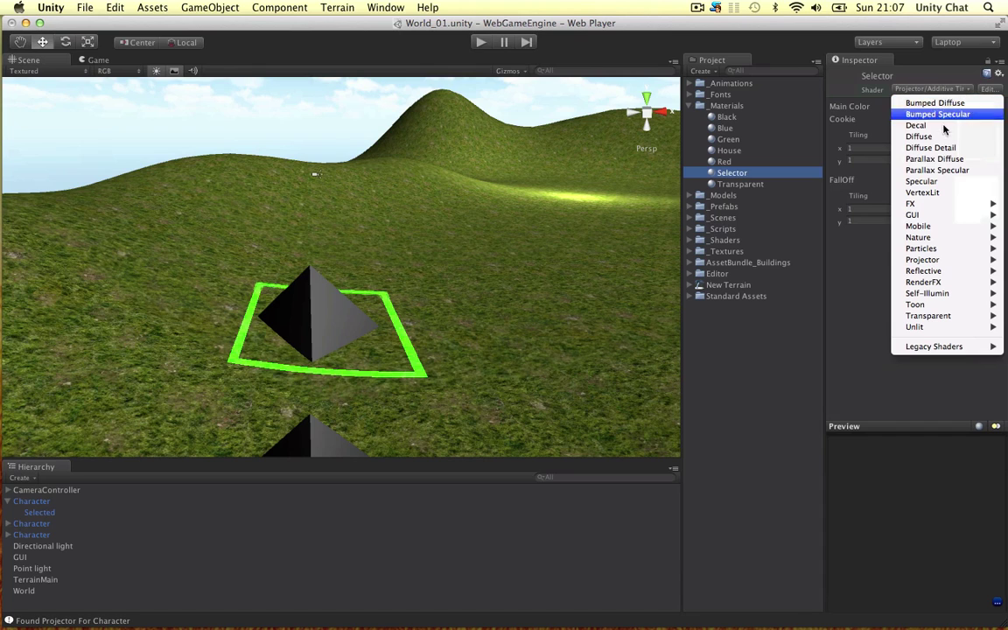
mouse_move(927, 261)
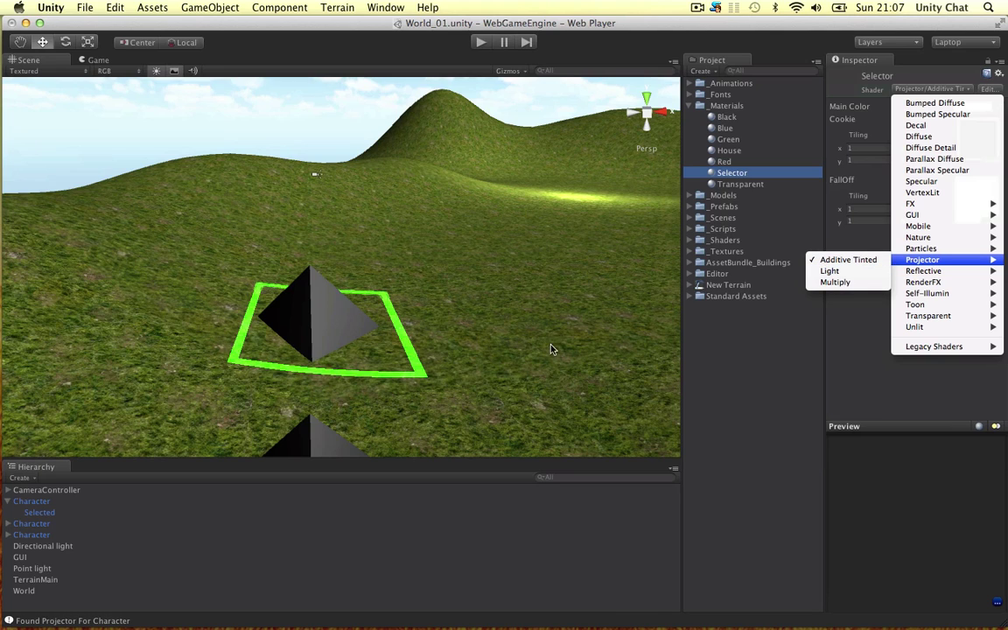
click(840, 265)
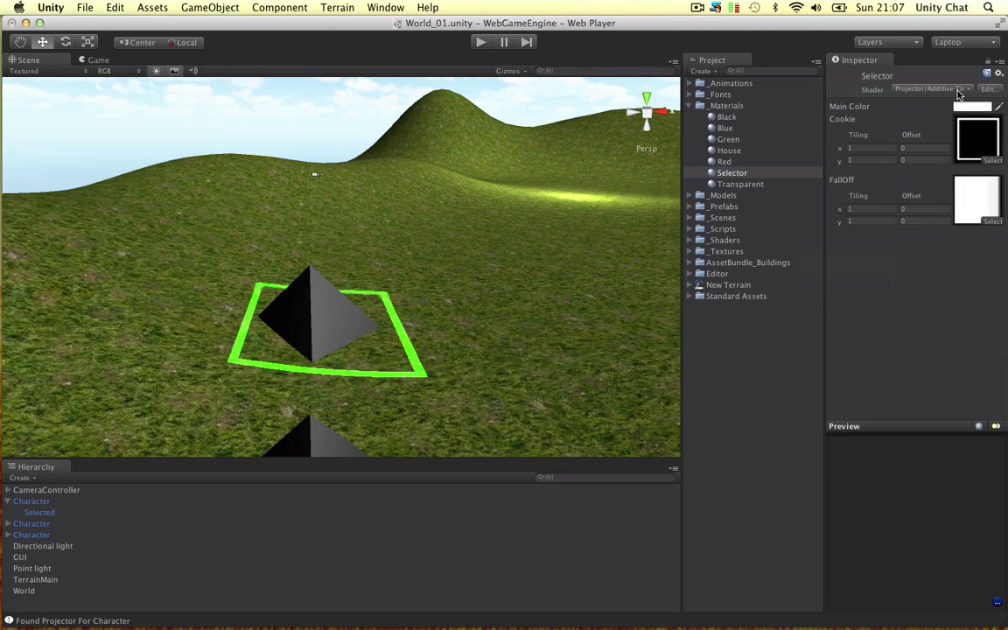
click(956, 91)
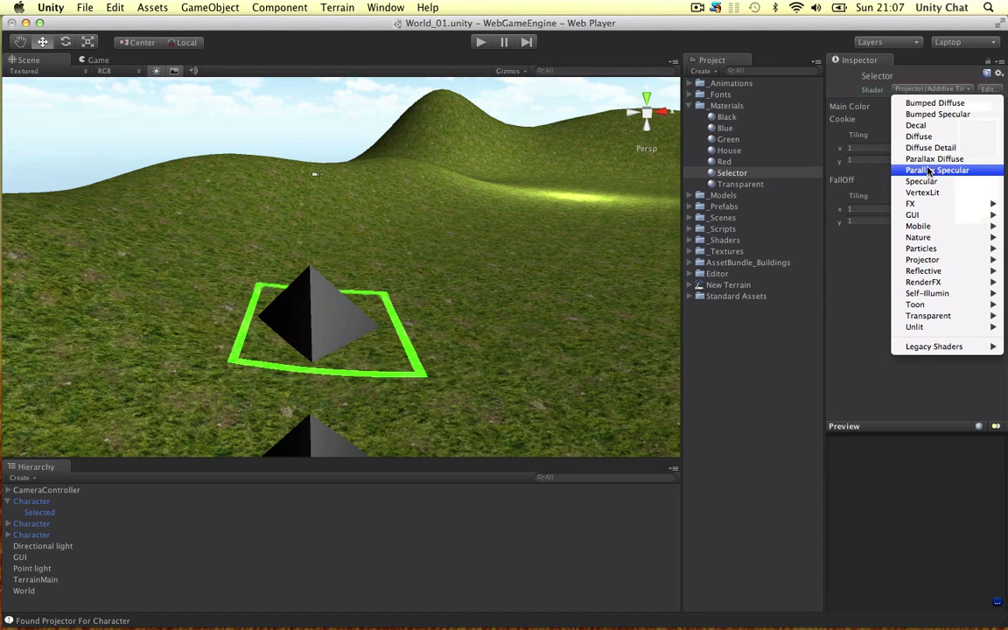
click(965, 91)
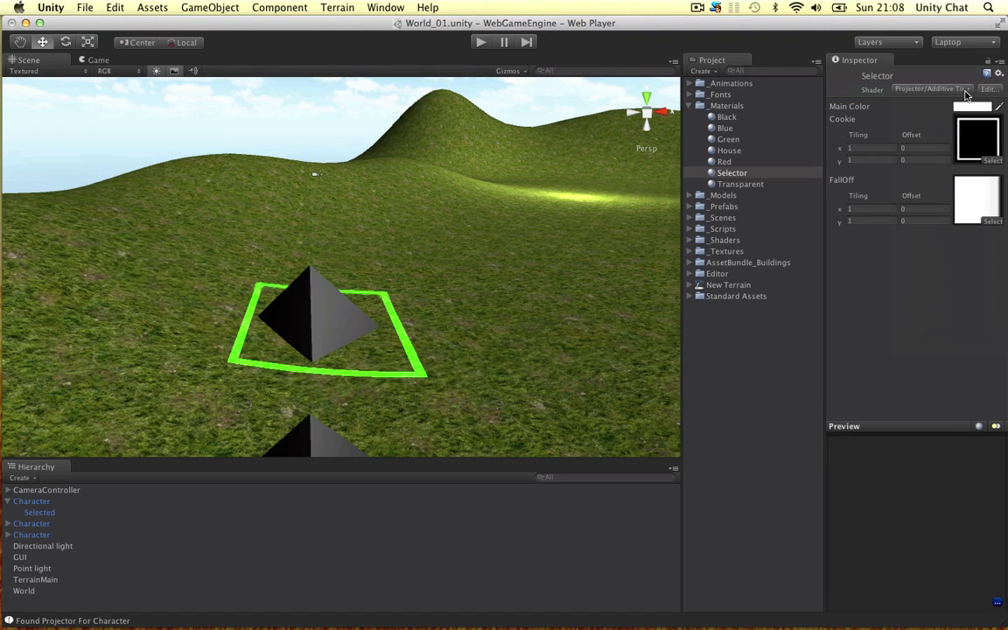
- Review the colour and texture-combine lines of Projector Additive Shader.shader in MonoDevelop, then close it and return to Unity
click(985, 91)
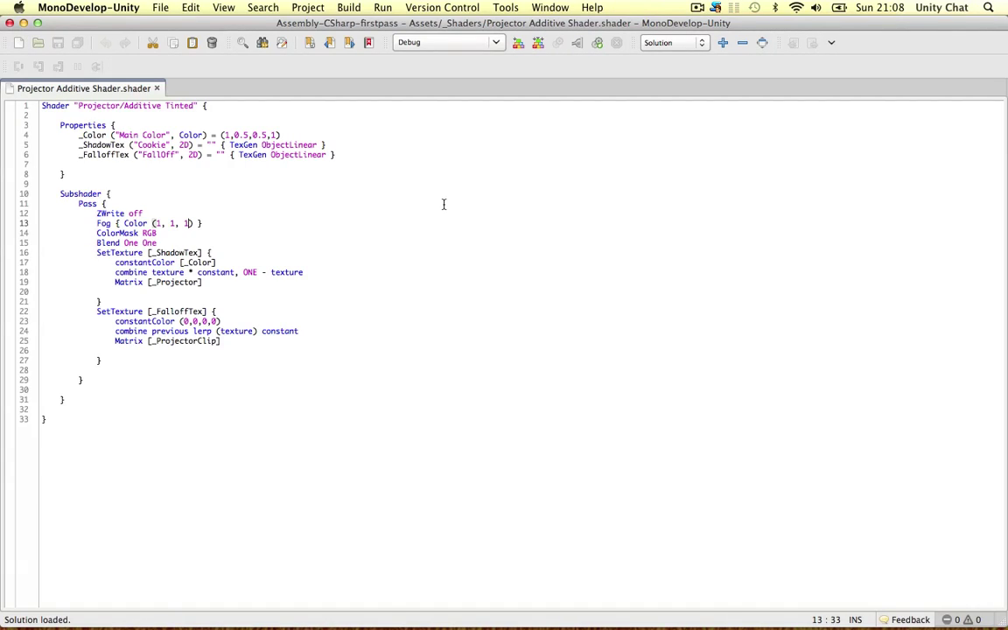
drag(74, 135, 299, 133)
click(298, 133)
double_click(163, 272)
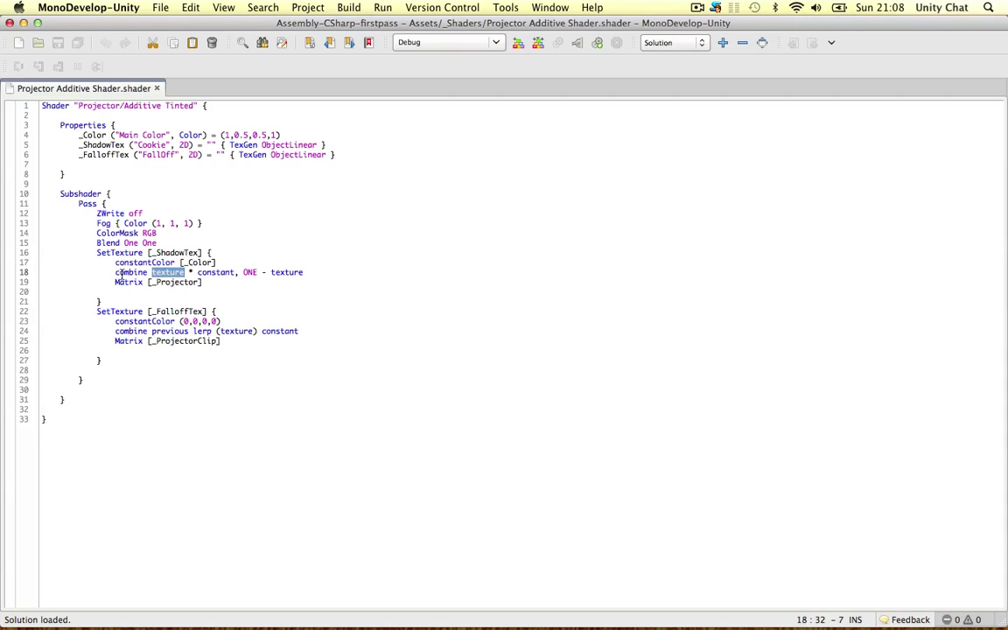
drag(116, 272, 315, 272)
click(329, 301)
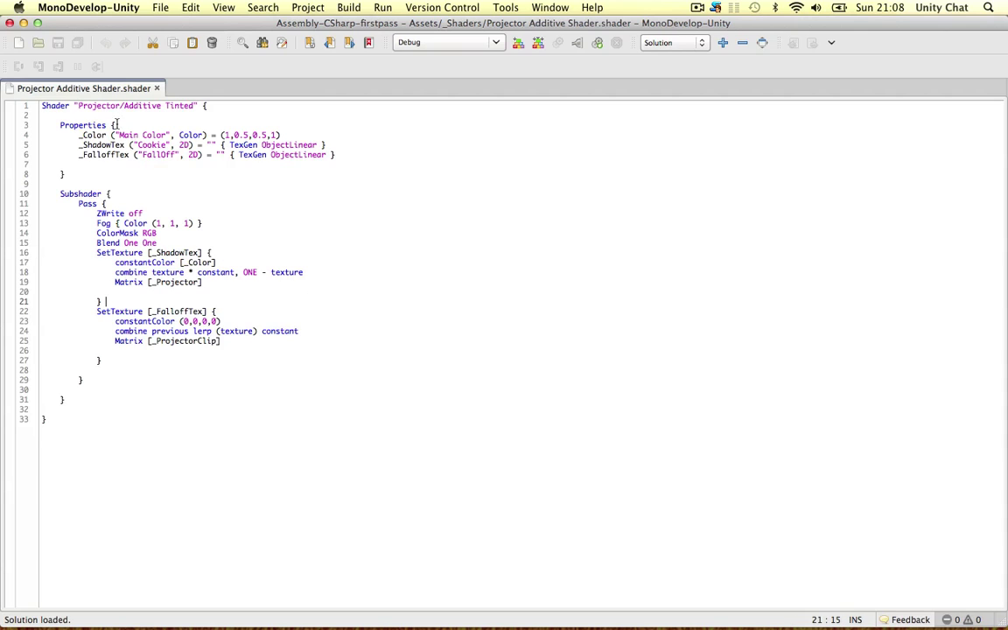
click(157, 89)
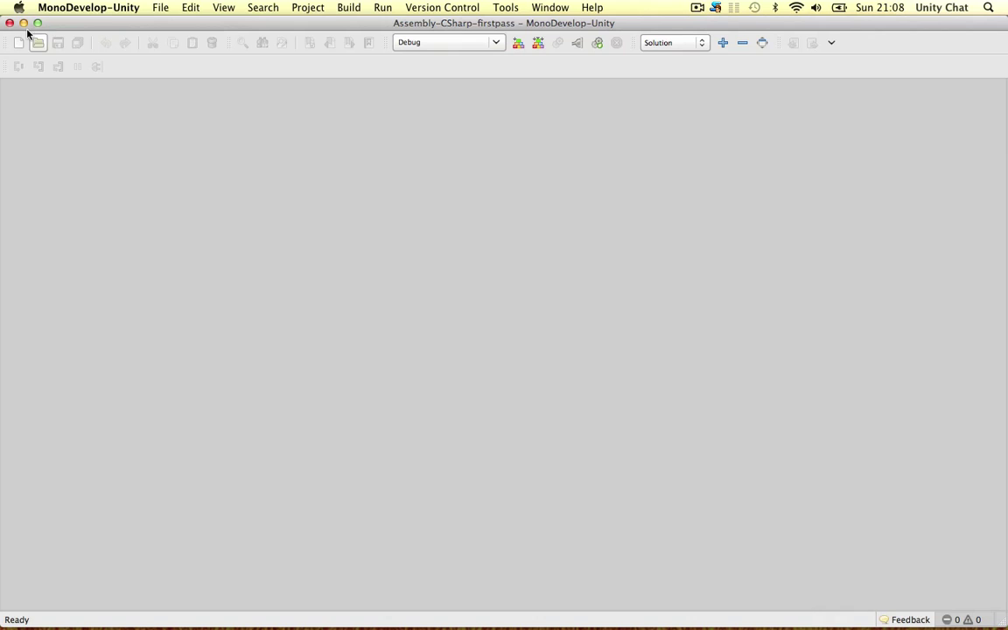
key(super+Tab)
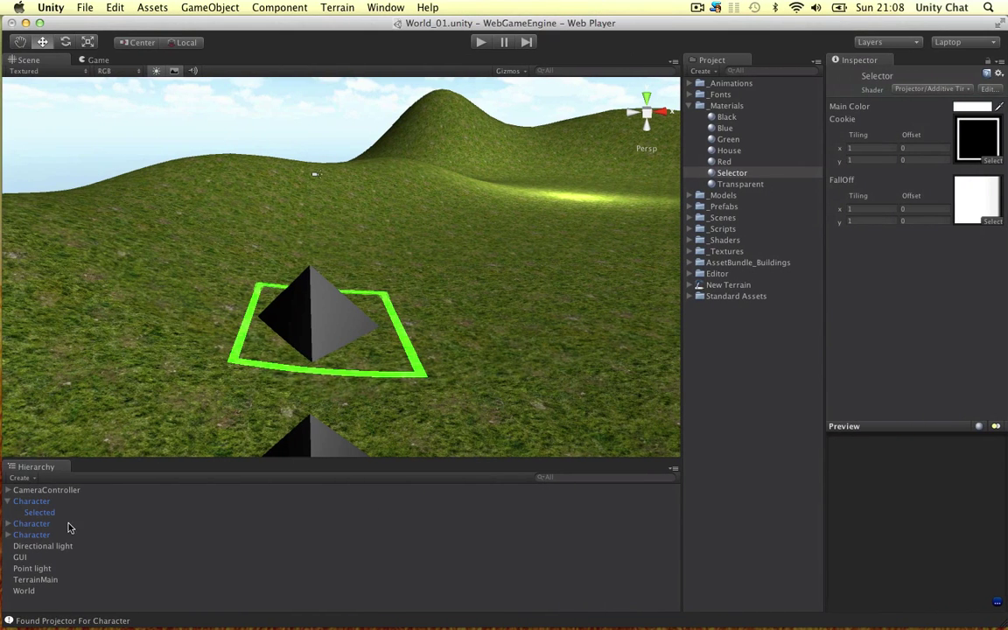
- Select the Selector material, then inspect the selectorFalloff texture in _Textures: Clamp wrap, Point filter, 128x128 DXT5
click(749, 175)
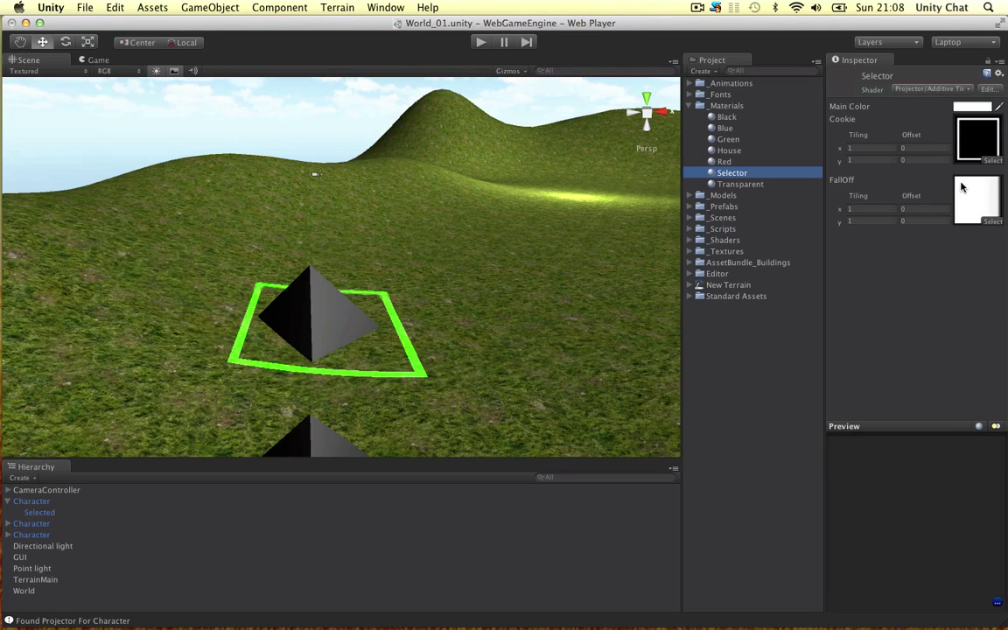
click(691, 251)
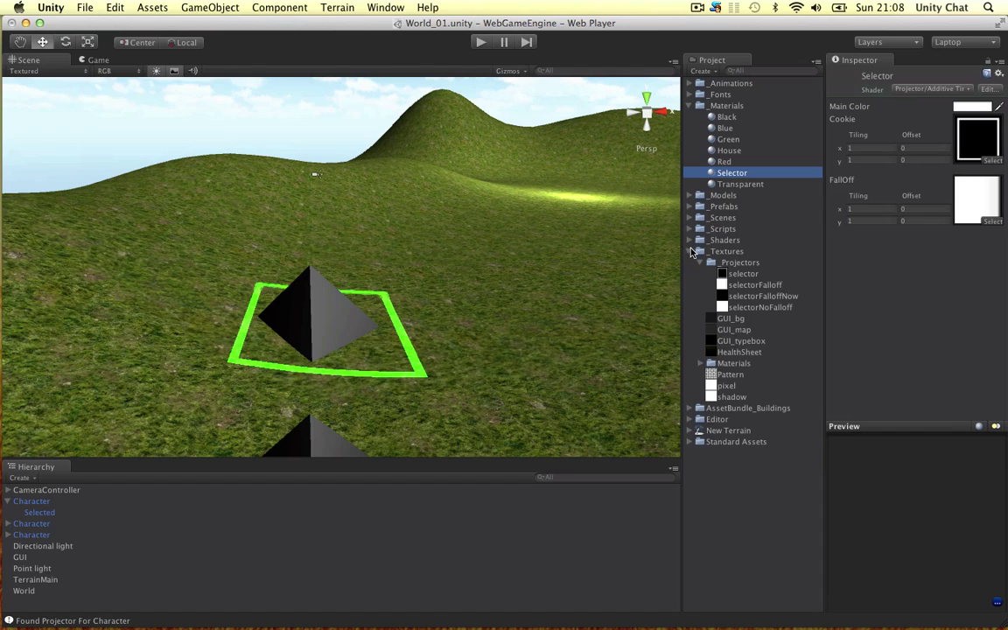
click(754, 285)
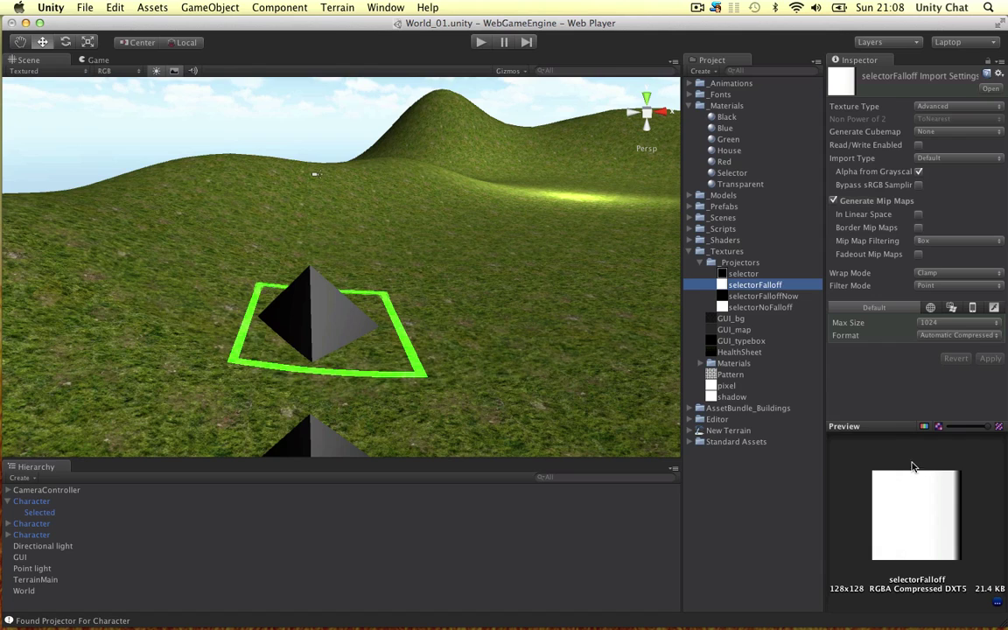
click(960, 472)
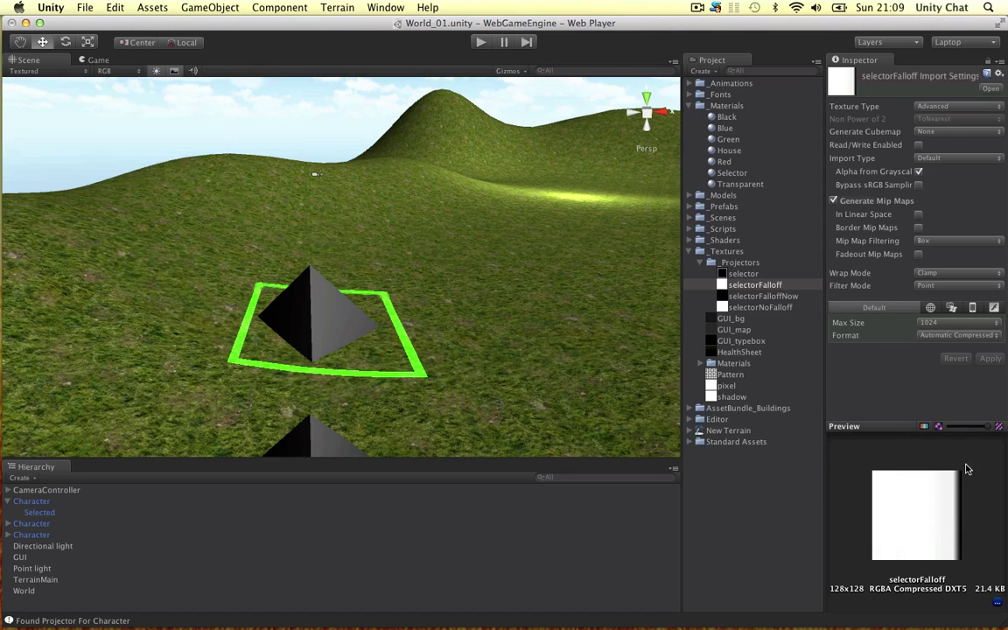
- Raise the 'Selected' projector above the unit, then frame and lift the Character to test the projection
click(40, 513)
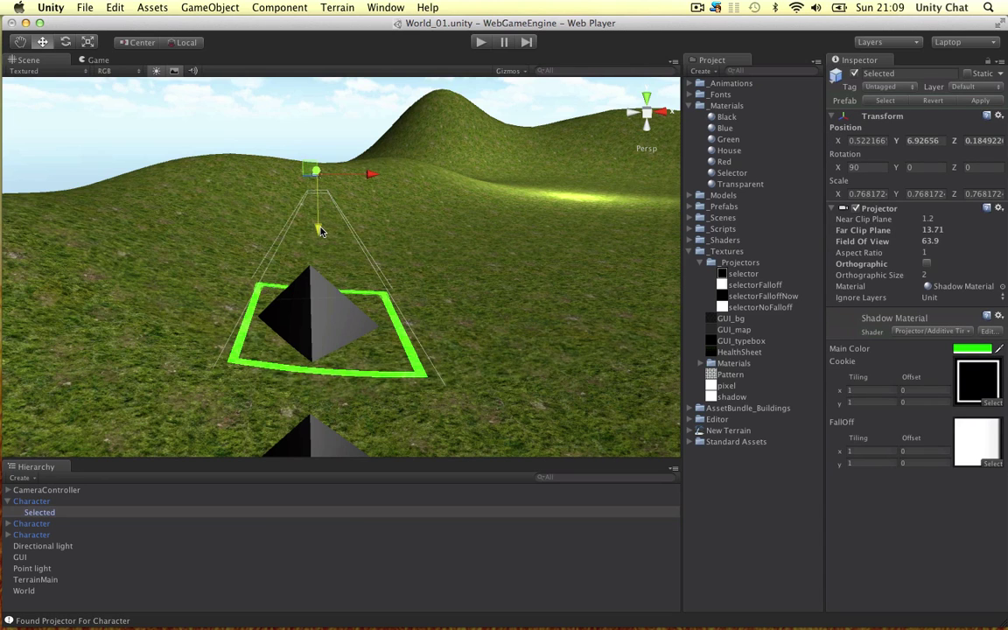
drag(321, 231, 275, 204)
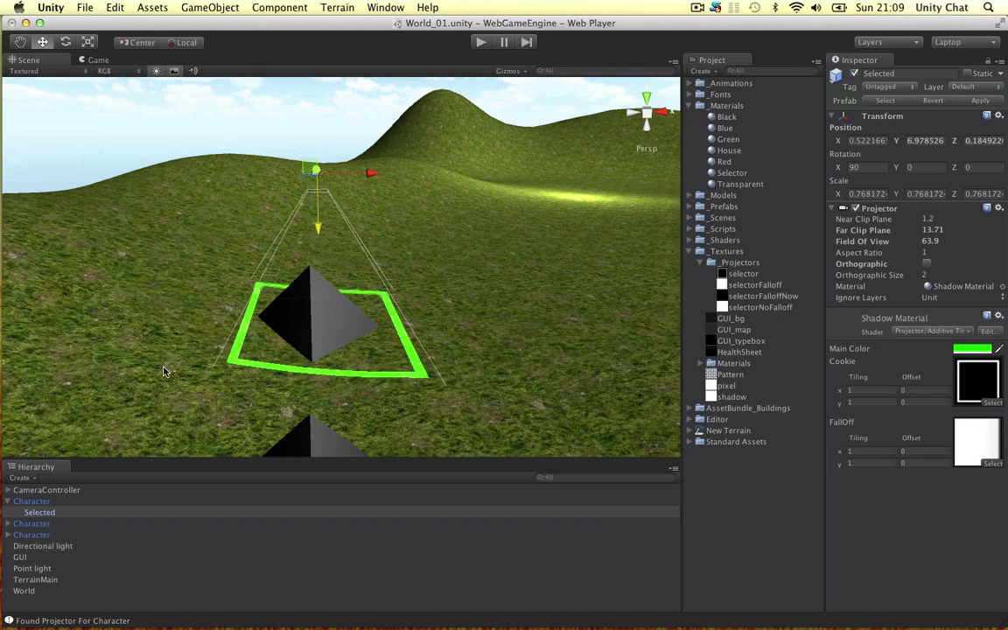
click(31, 501)
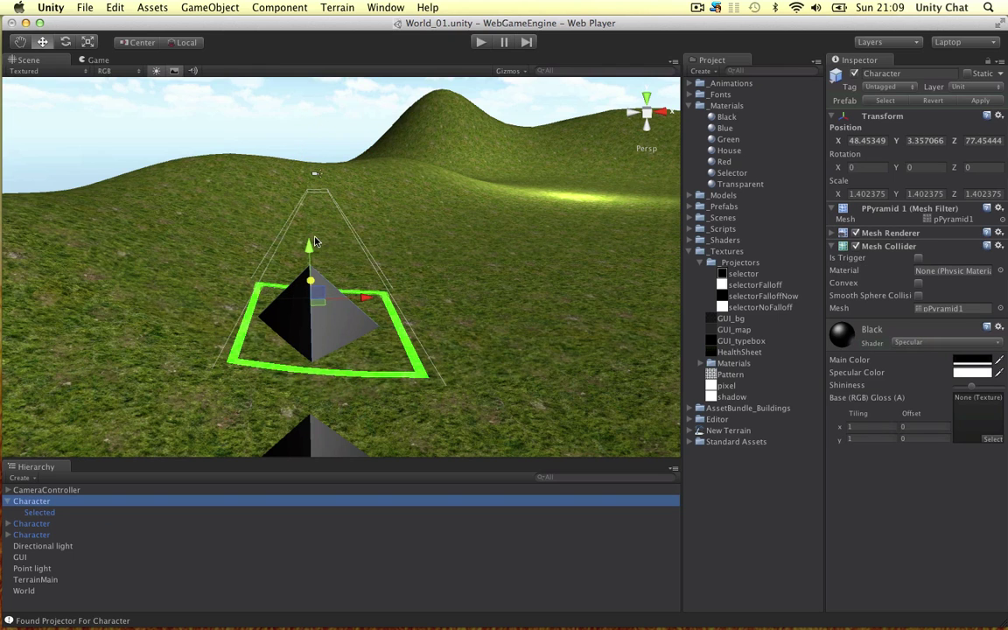
key(f)
mouse_move(319, 233)
mouse_down()
mouse_move(317, 193)
mouse_move(317, 229)
mouse_up()
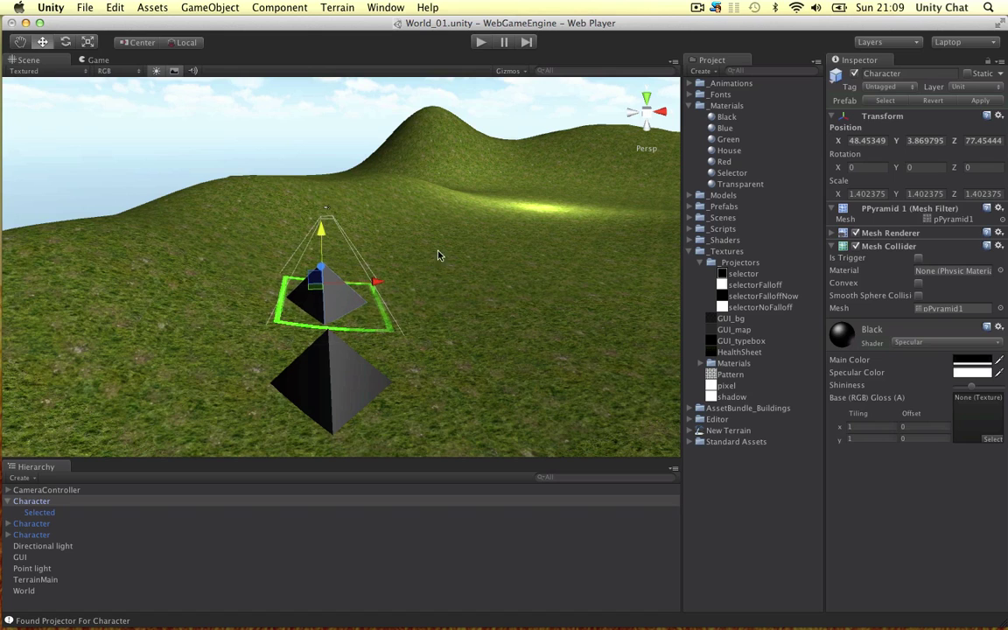
- Raise the projector slightly higher and extend its Far Clip Plane to 18.5, rechecking with the Character
click(39, 511)
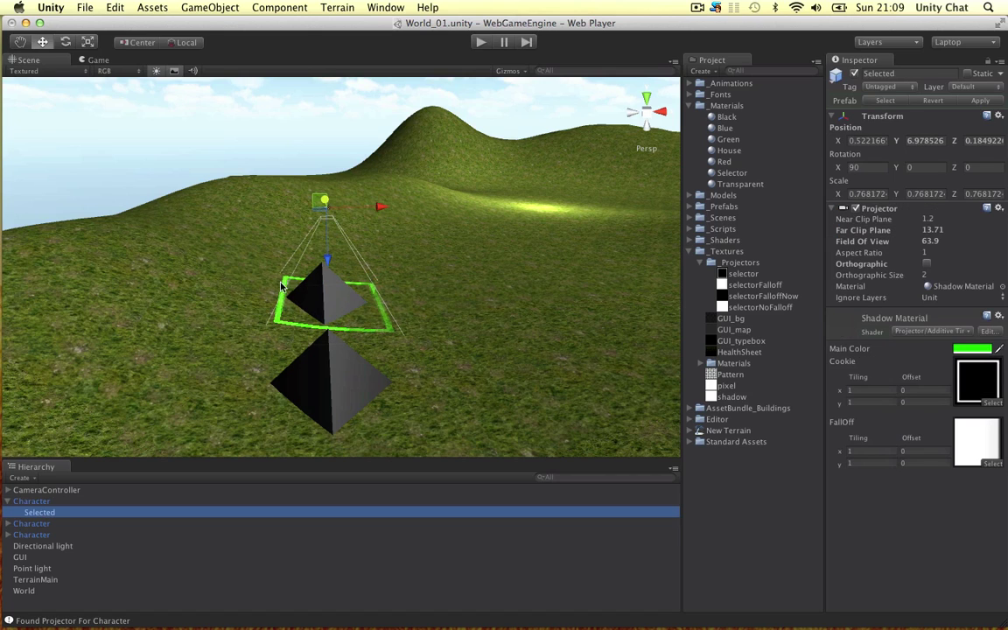
click(333, 241)
click(58, 511)
drag(328, 262, 328, 251)
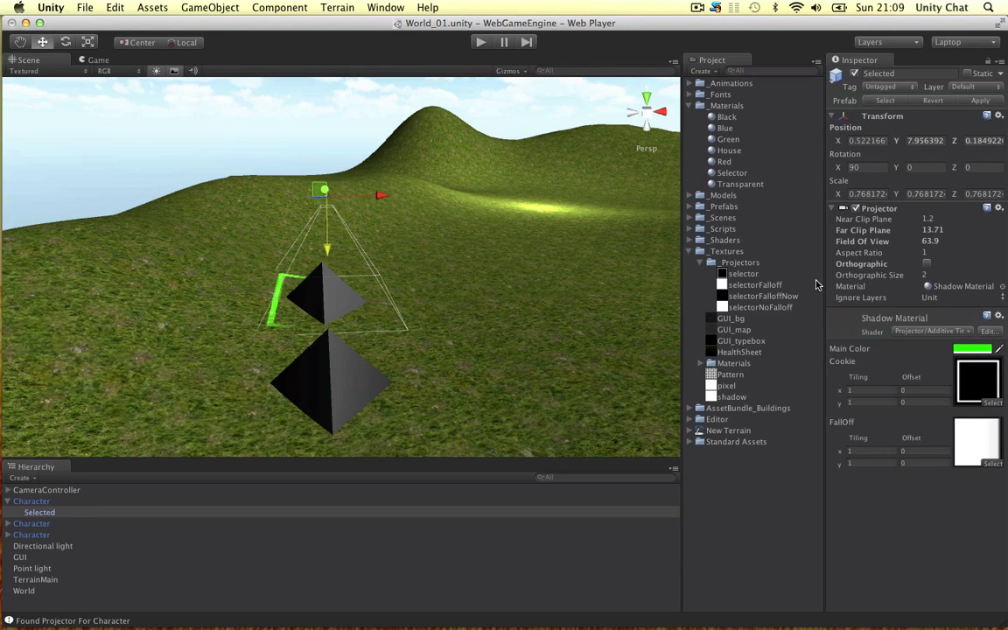
drag(866, 231, 873, 230)
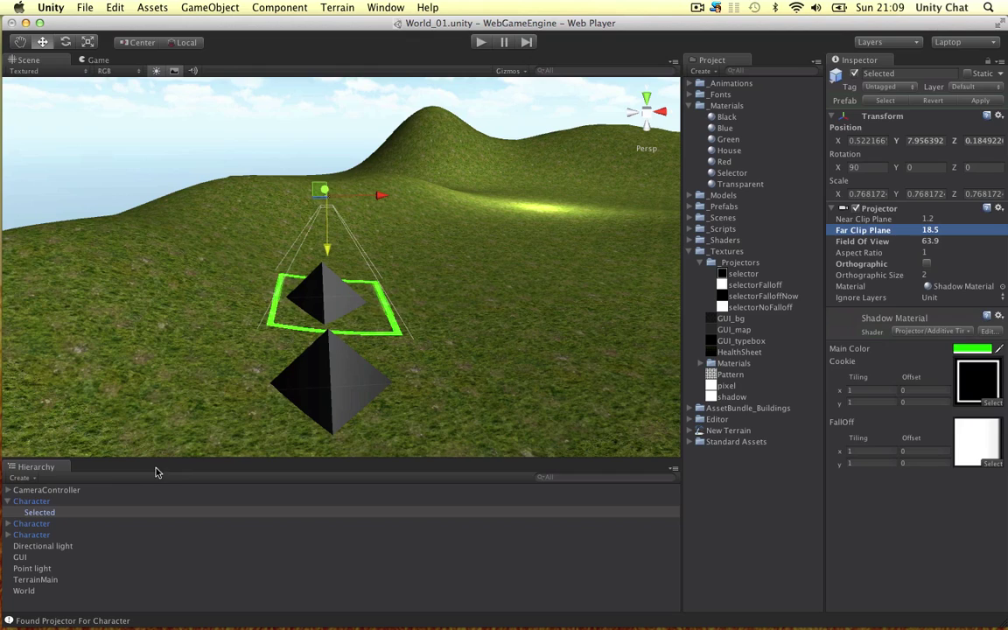
double_click(53, 500)
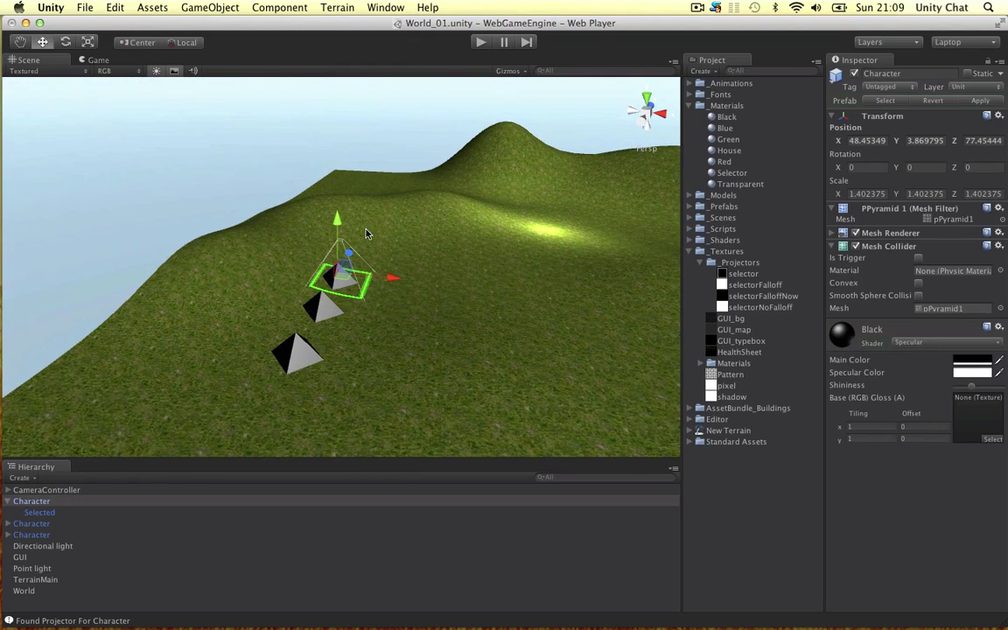
mouse_move(339, 223)
mouse_down()
mouse_move(340, 179)
mouse_move(341, 223)
mouse_move(341, 209)
mouse_move(332, 220)
mouse_up()
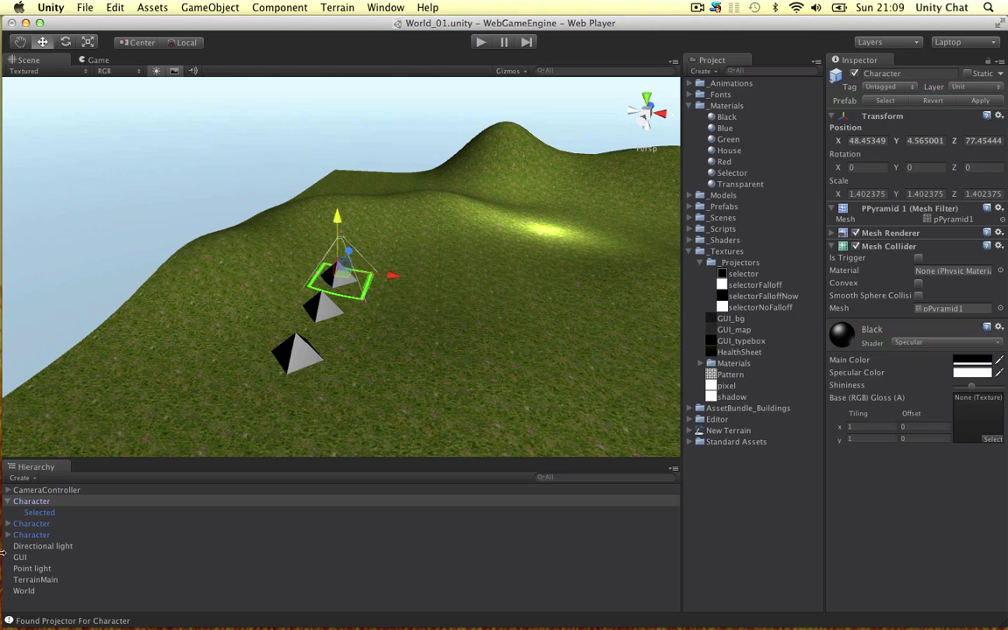
click(51, 514)
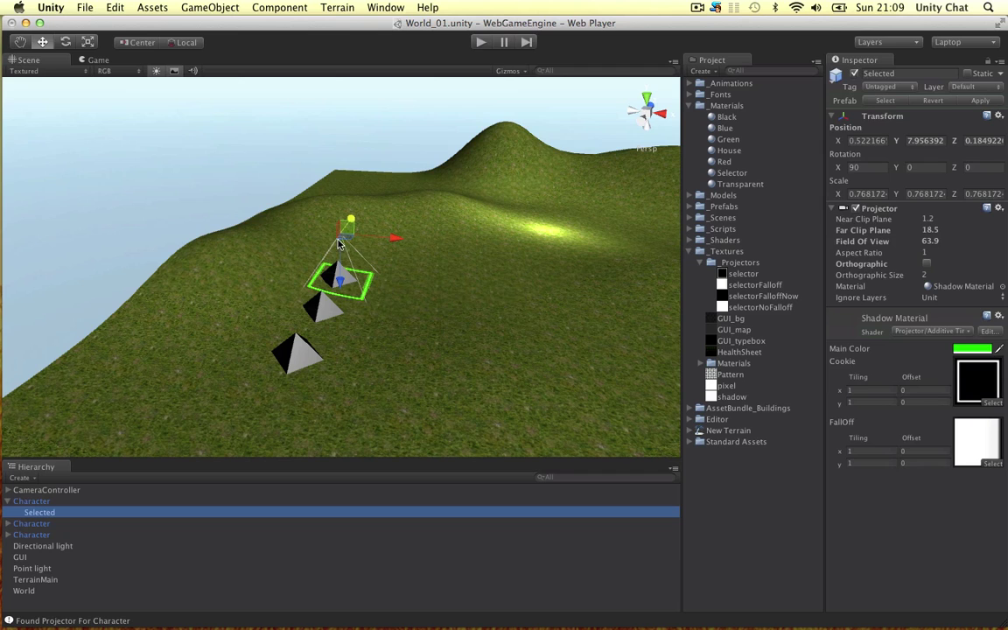
click(317, 311)
click(268, 302)
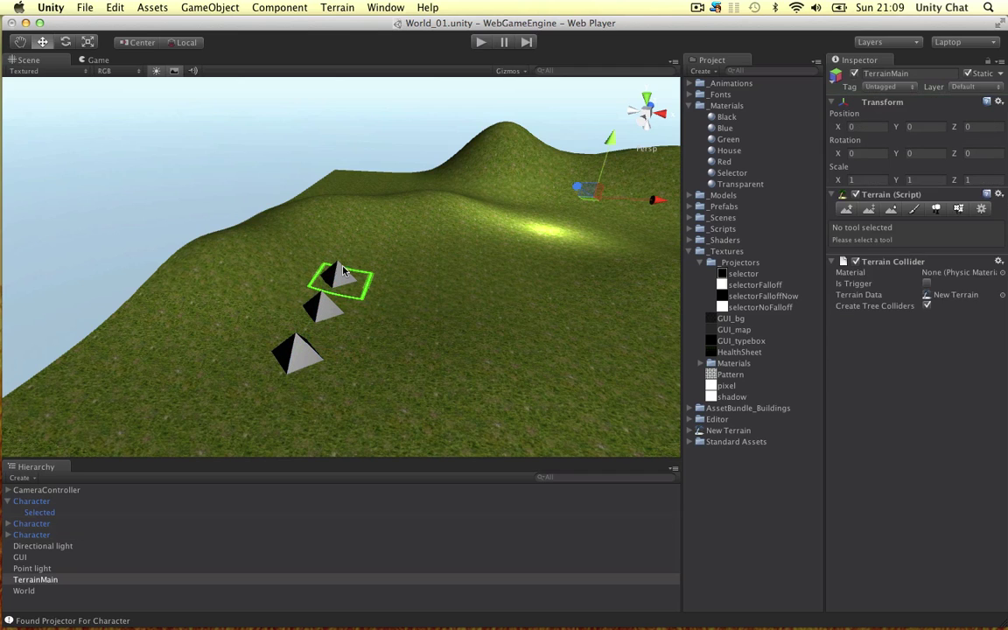
click(339, 279)
click(958, 87)
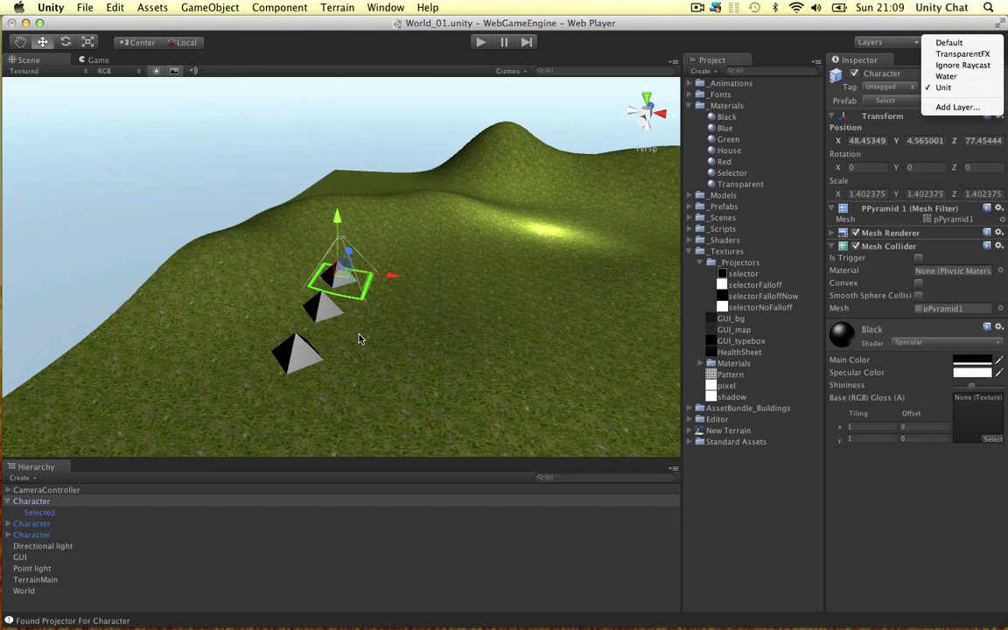
key(Escape)
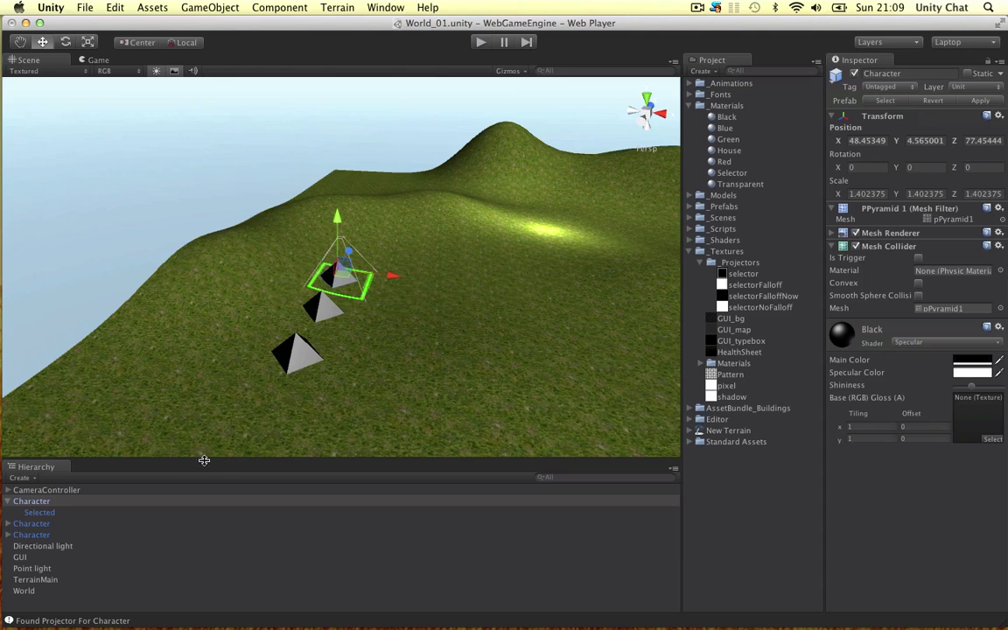
click(30, 523)
click(37, 512)
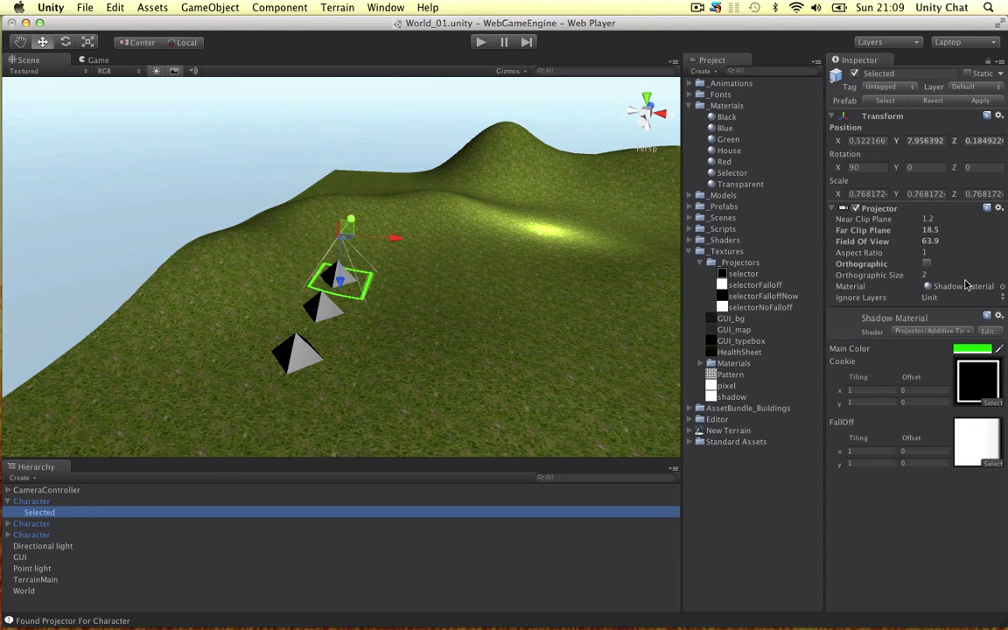
click(919, 335)
key(Escape)
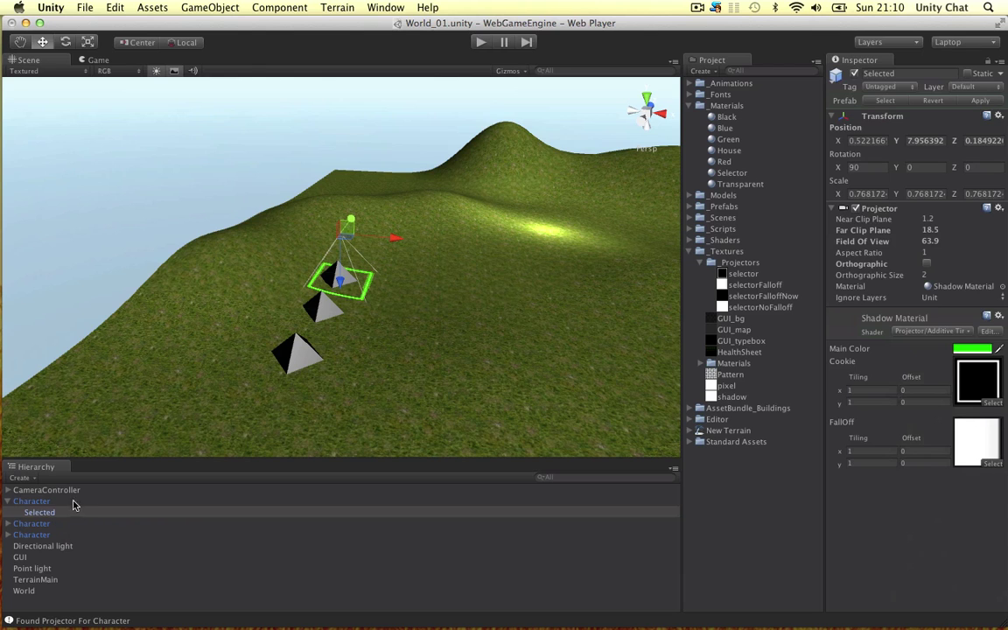
- Drag the Character up the hill to watch the green square follow the slope, then undo the move
click(701, 262)
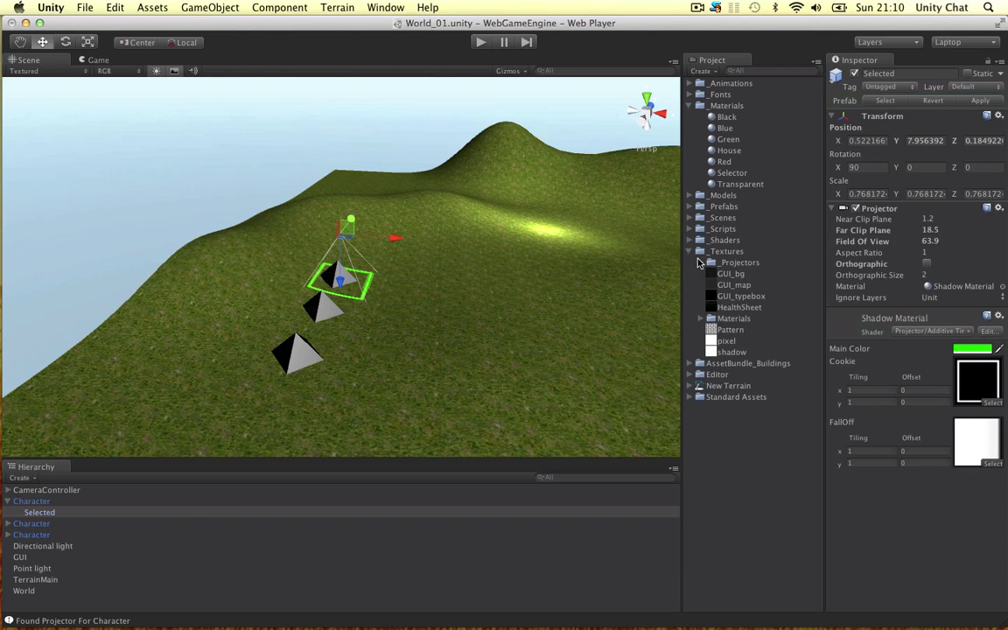
scroll(379, 267, up, 3)
scroll(379, 267, up, 1)
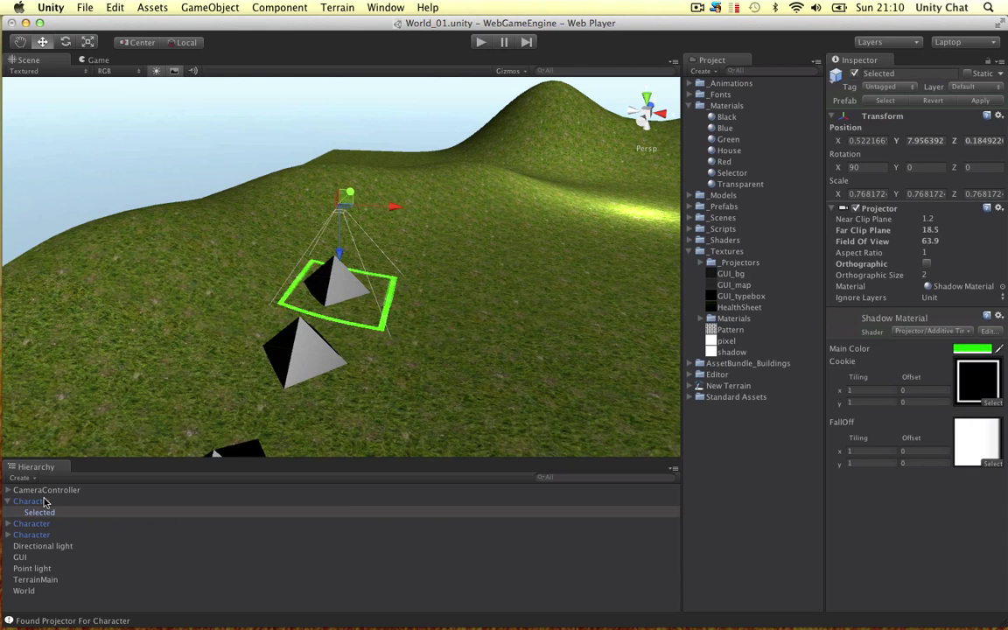
click(35, 501)
drag(345, 254, 385, 168)
key(super+z)
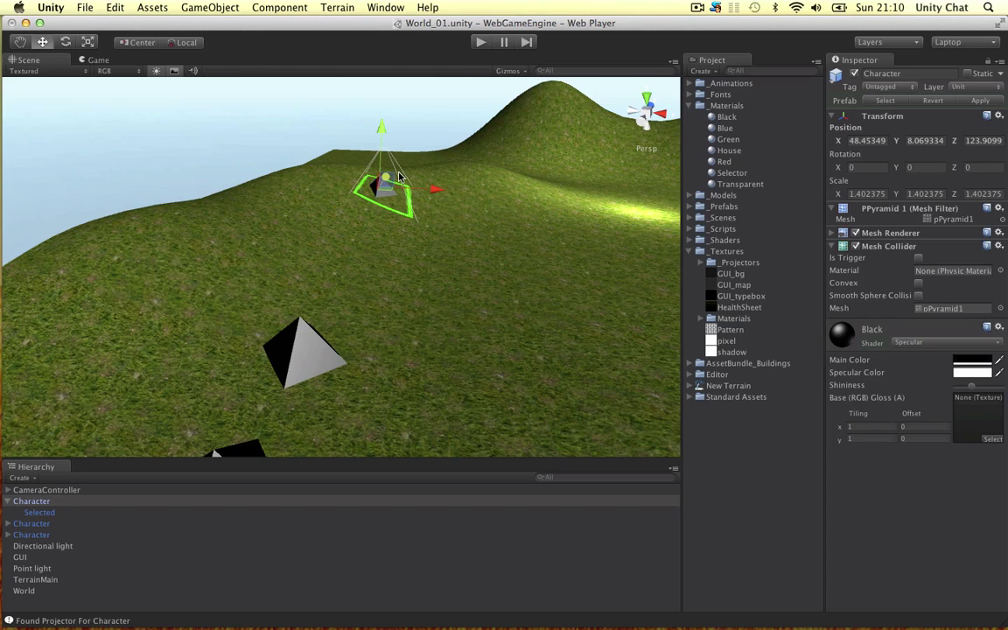
key(super+z)
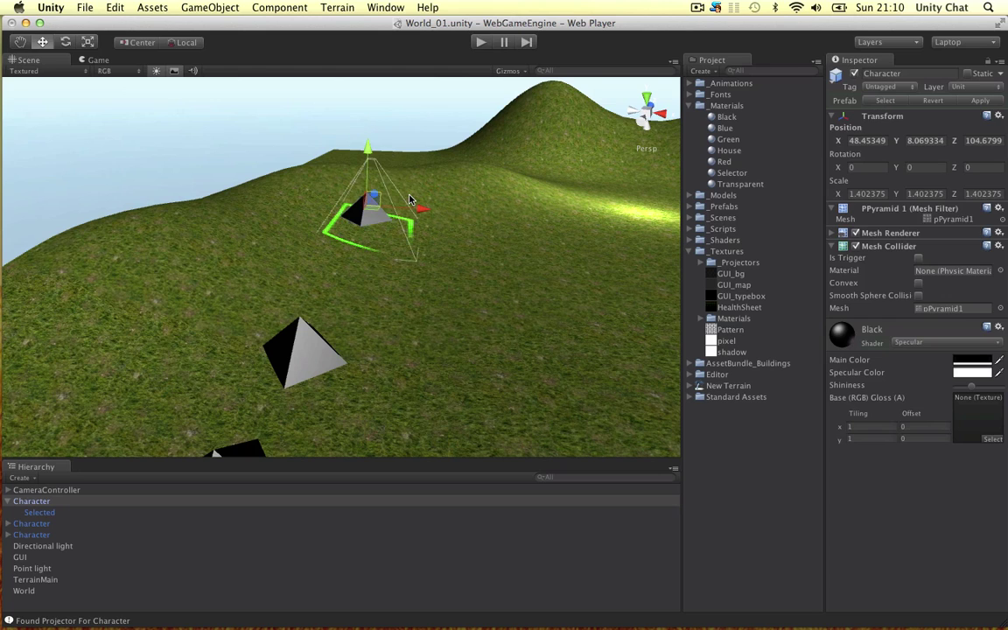
key(super+z)
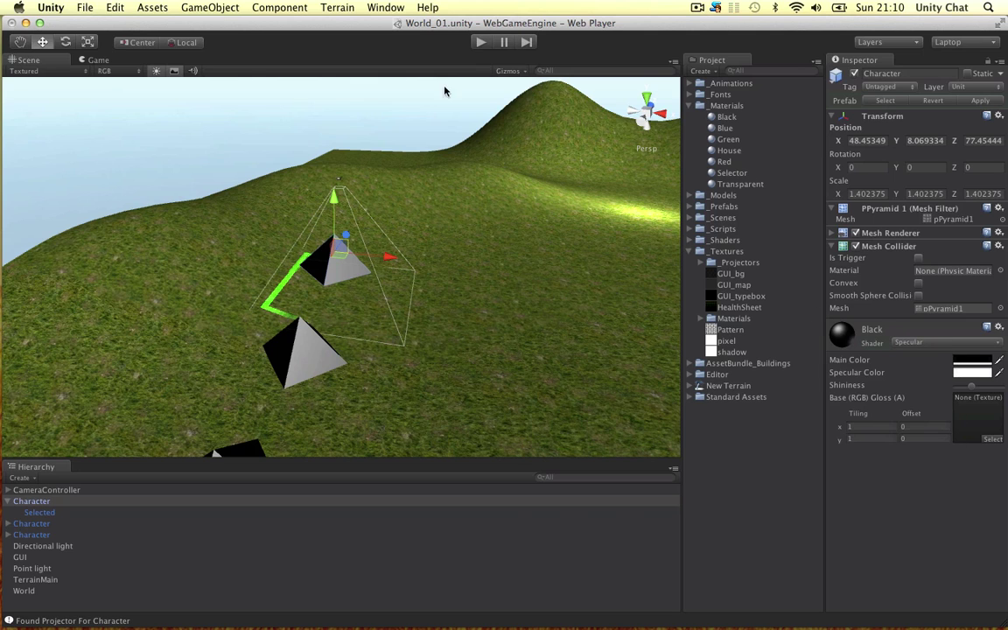
scroll(437, 184, down, 5)
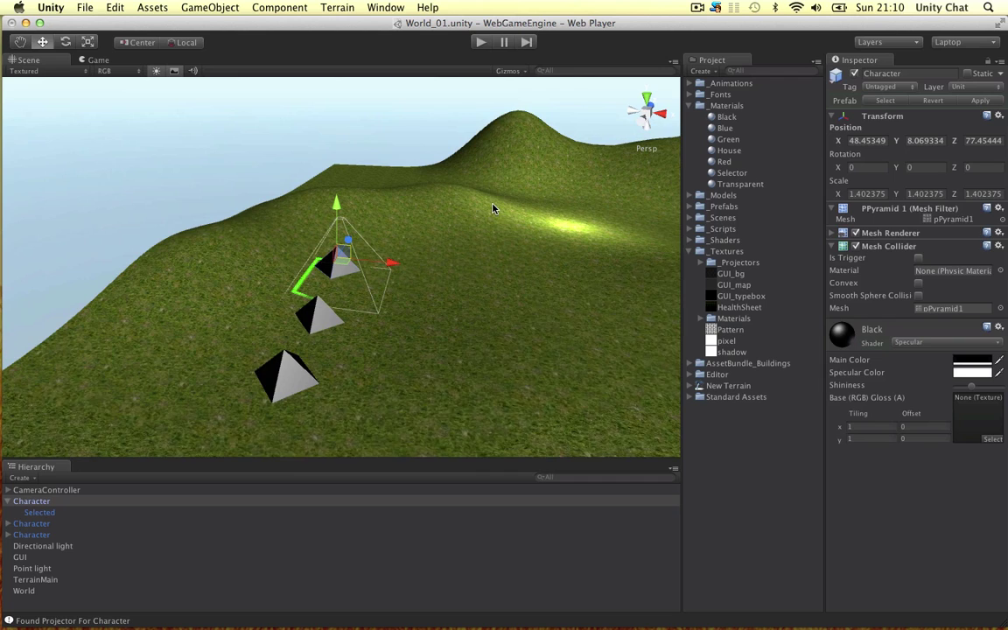